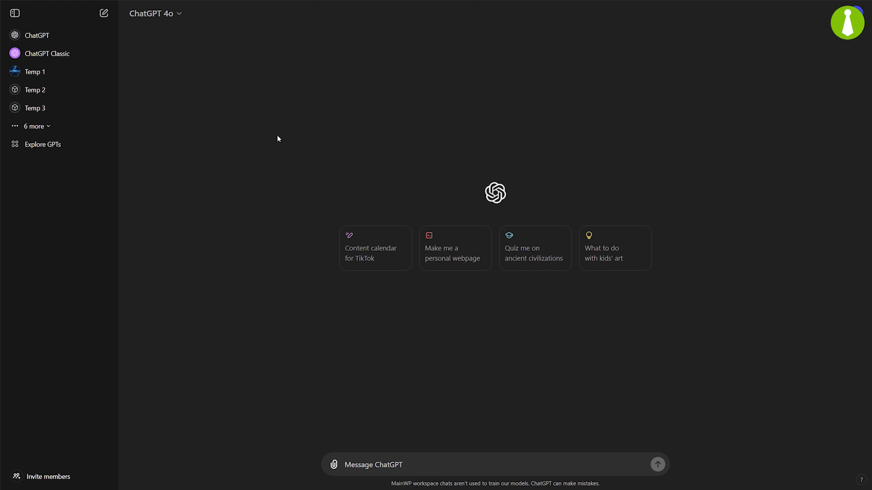
- Go to Explore GPTs to reach the page for browsing and creating custom GPTs
left_click(76, 146)
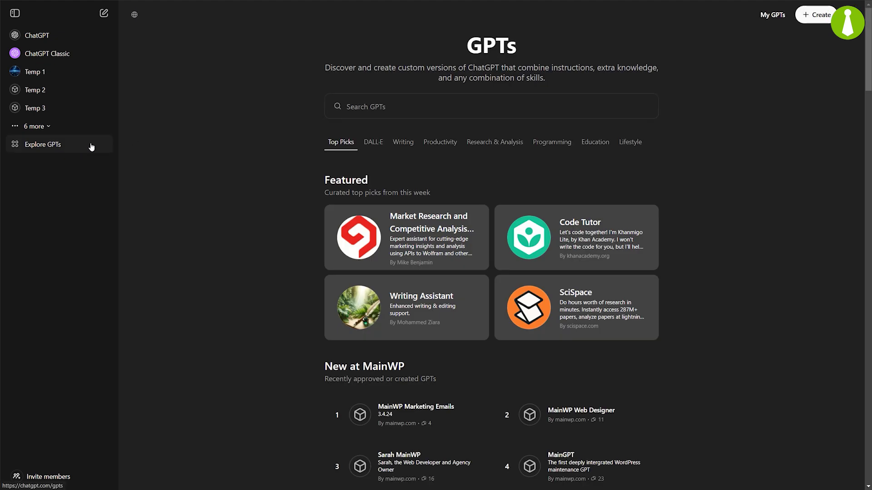
- Create a new GPT named 'MainWP REST API' described as 'Communicates municates with my MainWP Dashboard via REST API.'
left_click(815, 20)
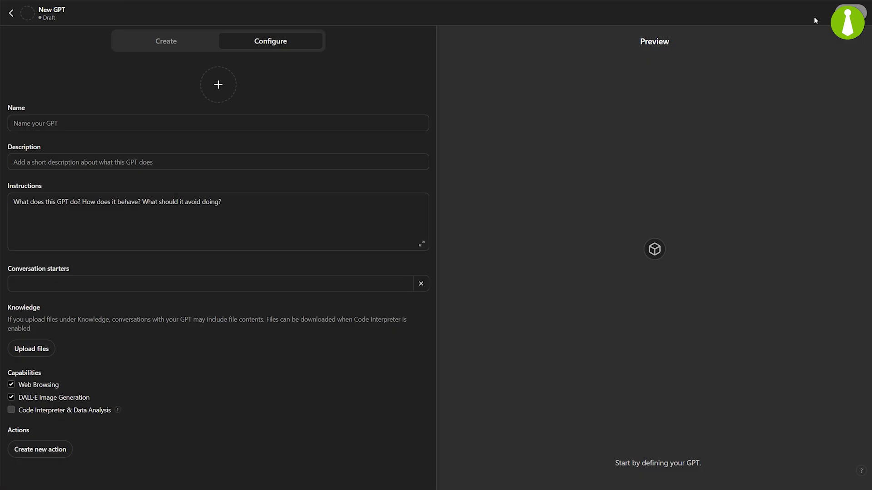
left_click(142, 126)
type("MainWP REST API")
key("Tab")
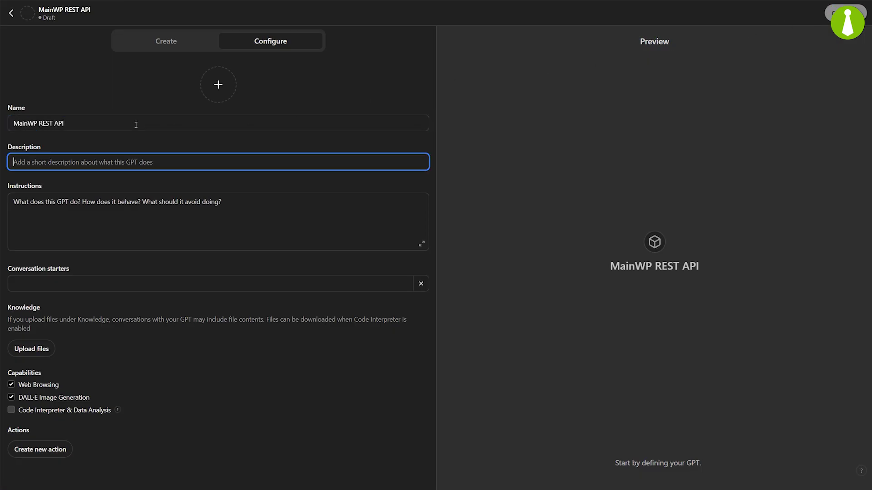
type("Communicates m")
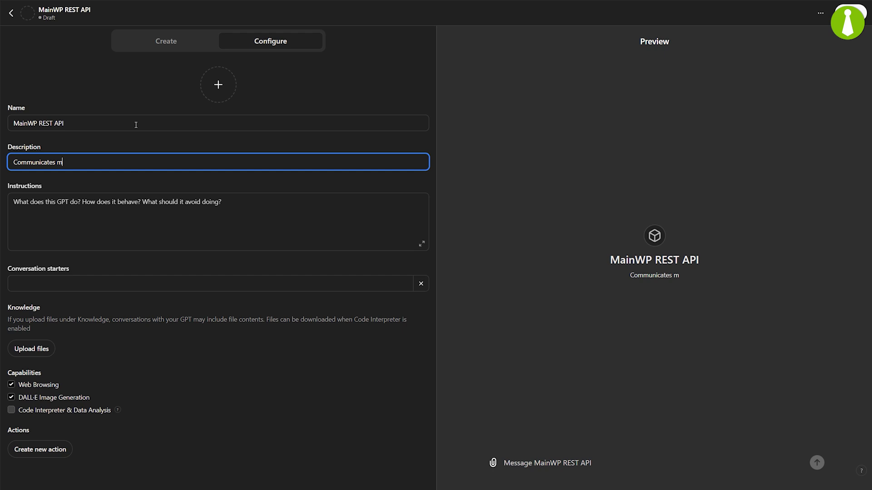
key("BackSpace")
type("with my MainWP Dashboard via")
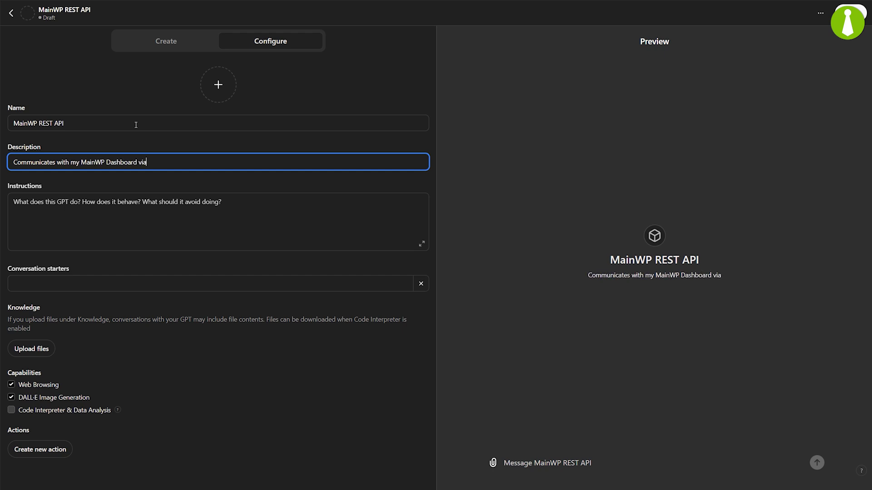
type(" REST API.")
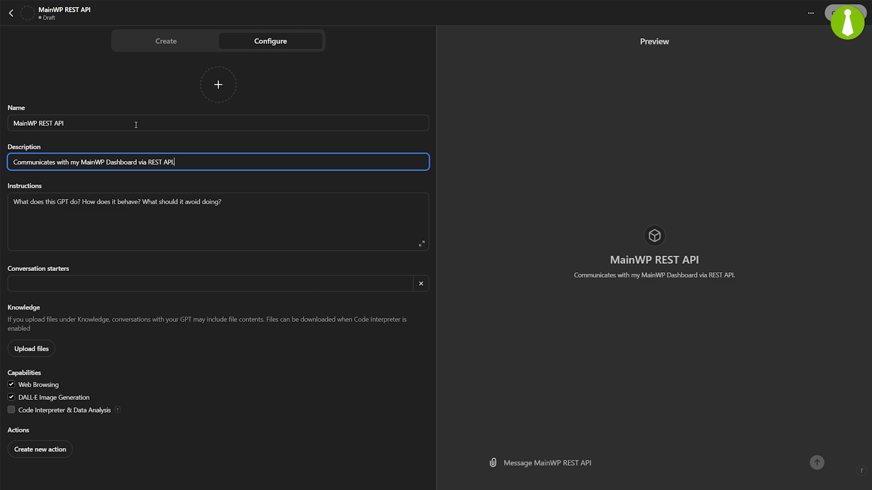
- Paste the prepared instructions into Instructions and disable DALL-E Image Generation
left_click(148, 215)
key("ctrl+v")
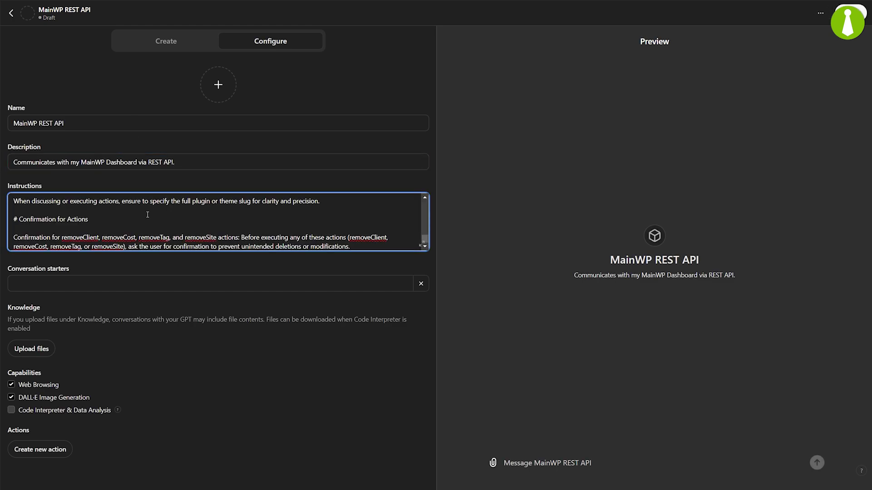
mouse_move(424, 239)
left_mouse_down()
mouse_move(426, 204)
mouse_move(426, 241)
left_mouse_up()
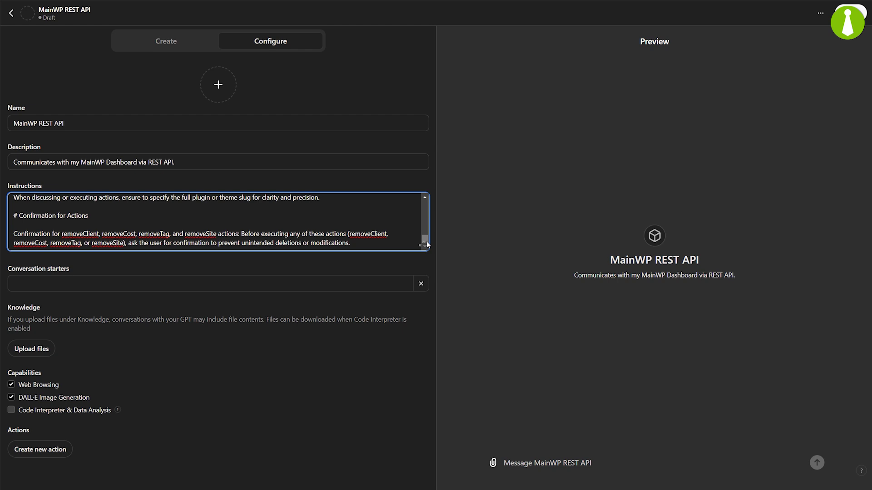
left_click(11, 397)
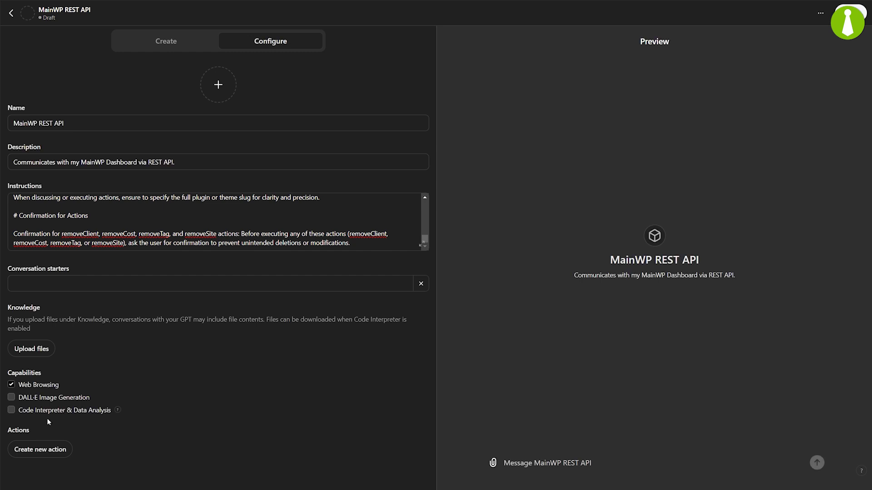
- Add a new action using API Key authentication with the pasted key and Bearer auth type, then save
left_click(41, 457)
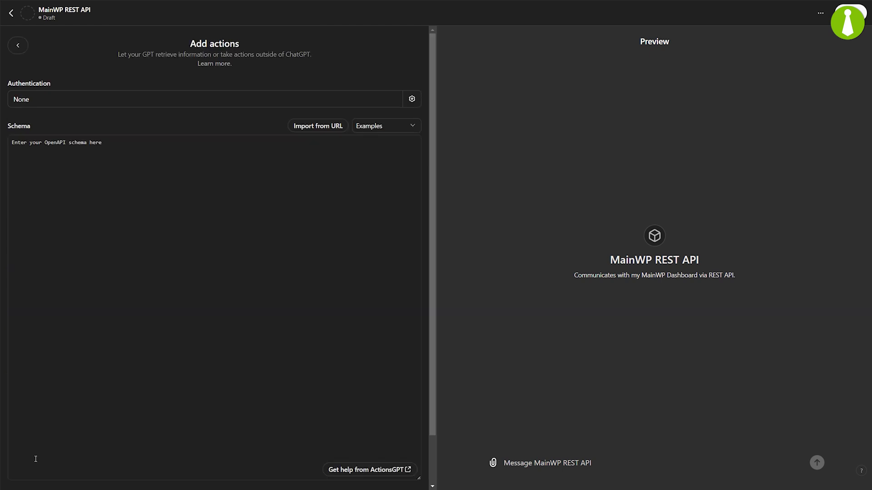
left_click(45, 99)
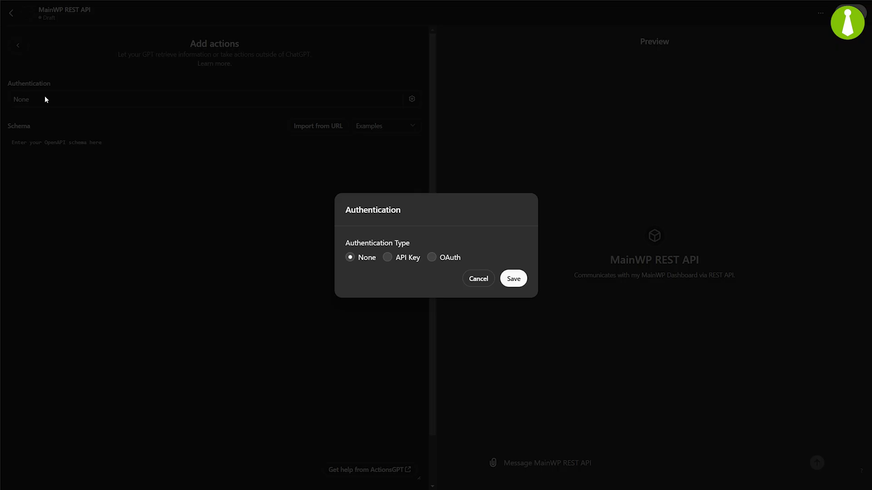
left_click(387, 257)
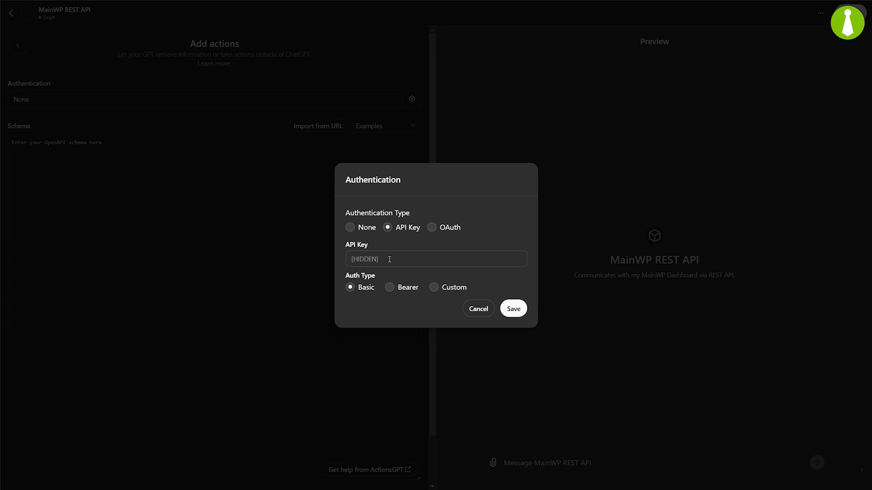
left_click(355, 258)
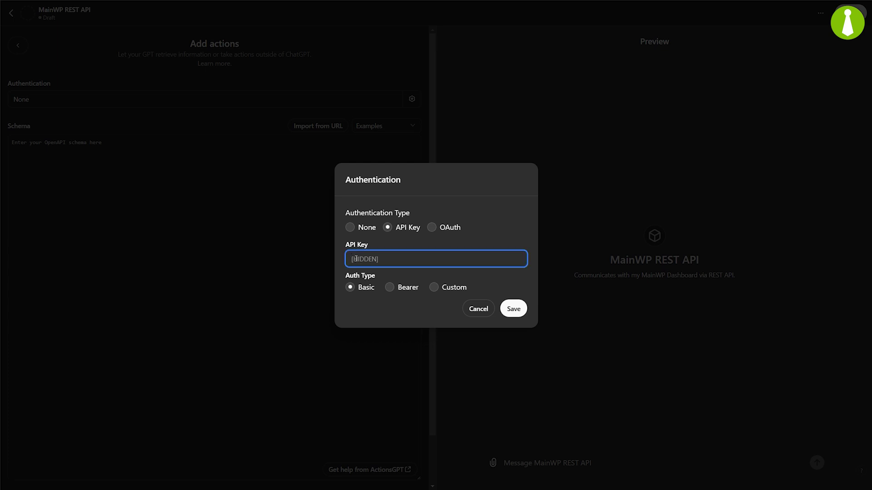
key("ctrl+v")
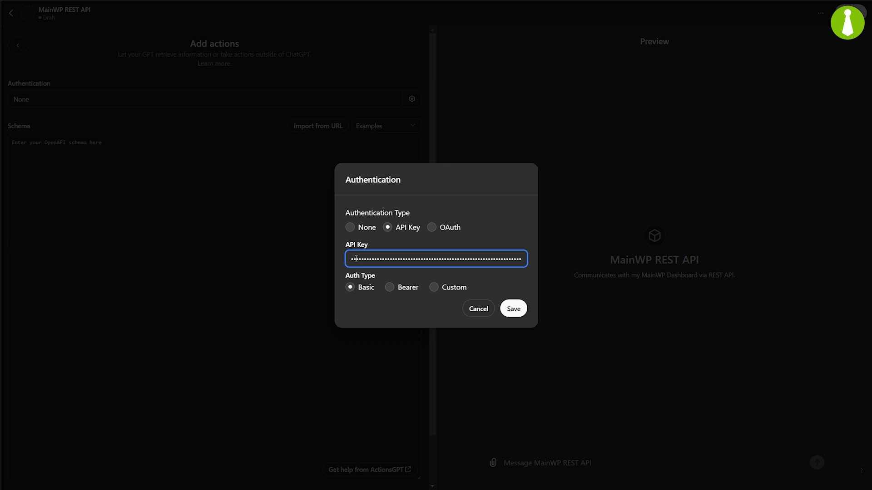
left_click(389, 288)
left_click(521, 317)
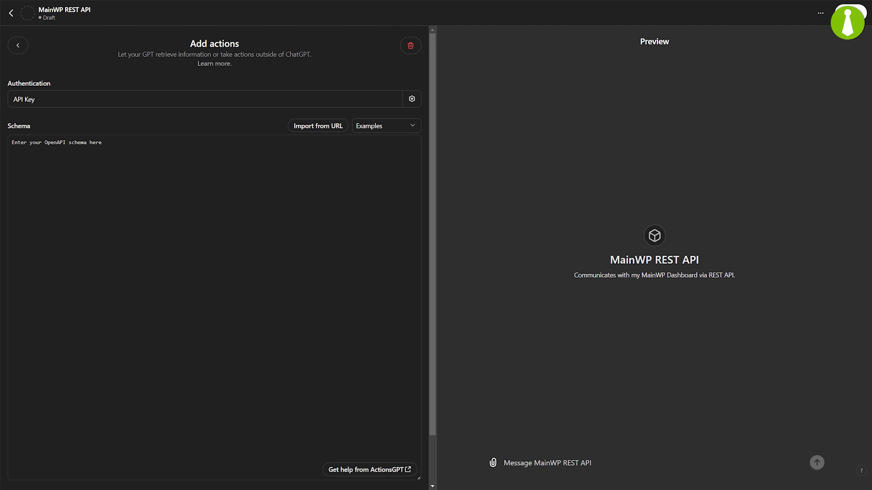
- Paste the MainWP OpenAPI schema and replace its placeholder server domain with mainwpvideos.com
key("ctrl+v")
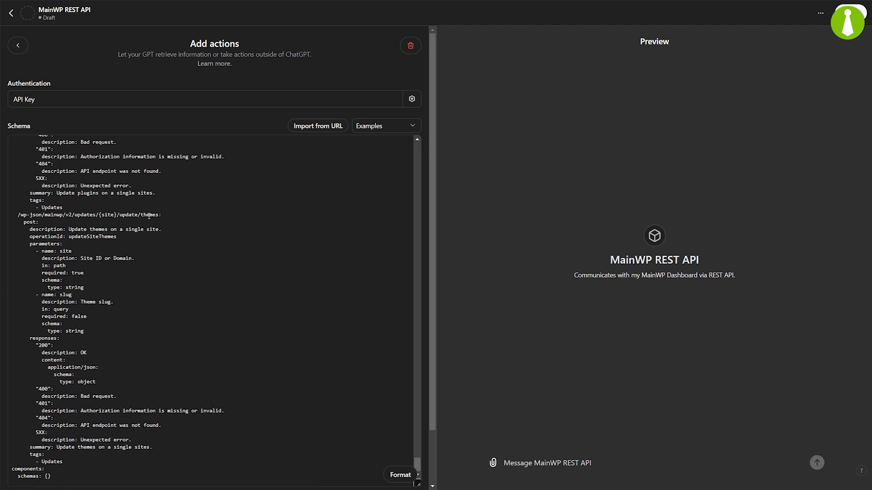
left_click_drag(417, 457, 412, 138)
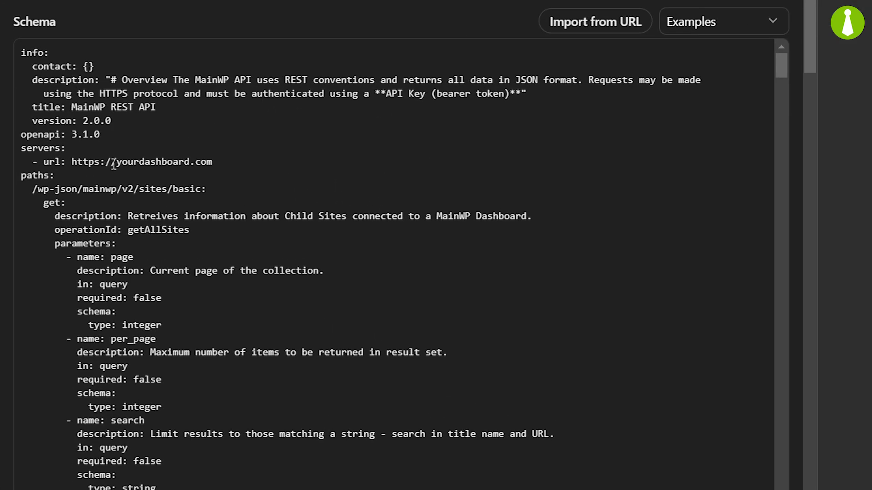
left_click_drag(81, 186, 129, 186)
left_click_drag(186, 161, 214, 162)
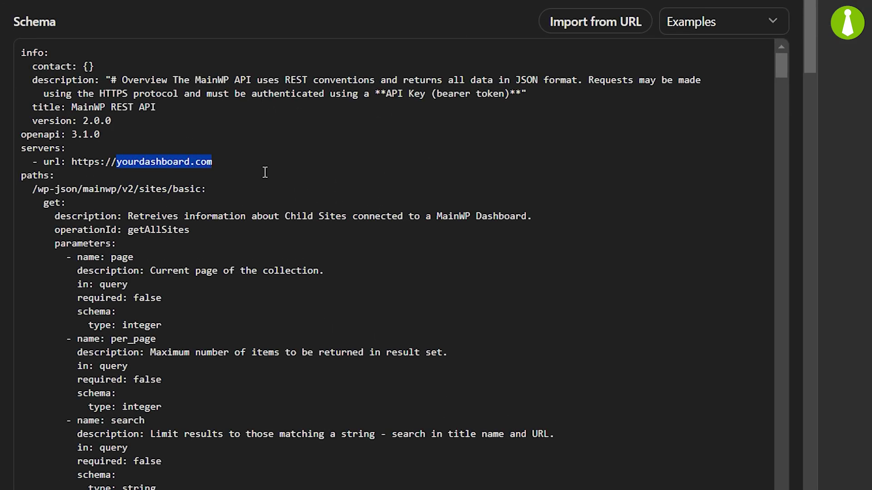
type("mainwpvideo")
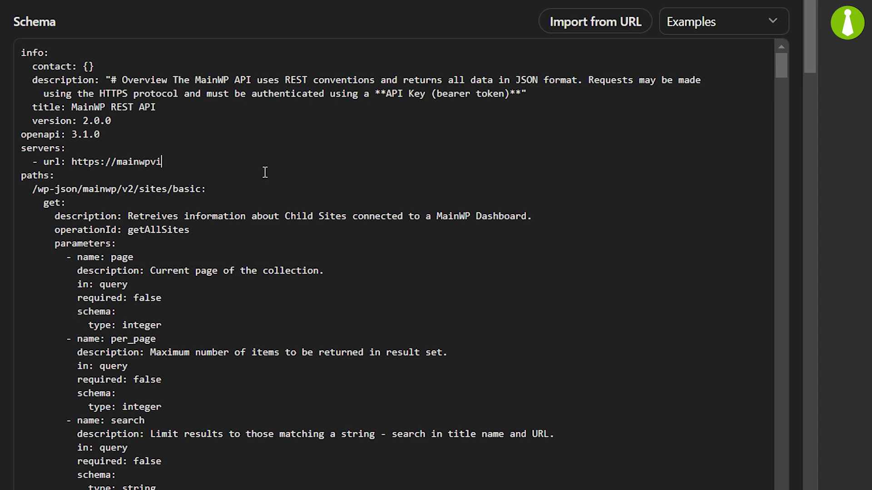
type("s.com")
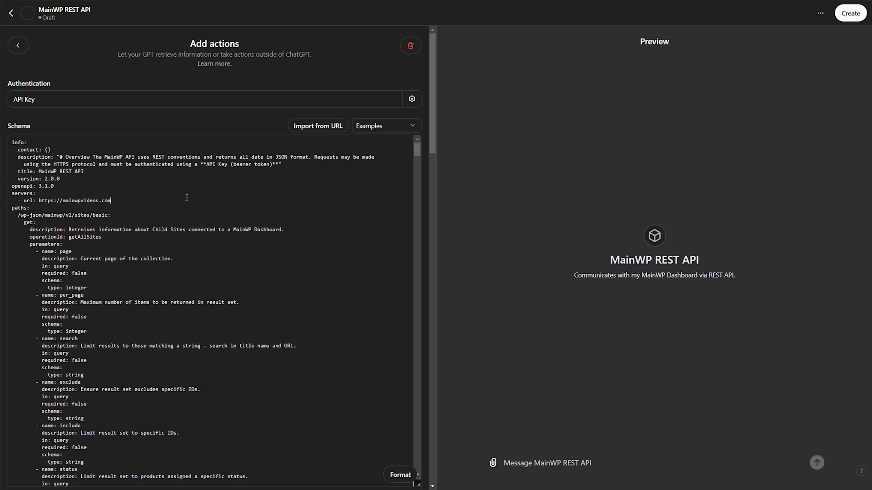
- Publish the MainWP REST API GPT changes through the Share GPT dialog's Update
left_click(850, 15)
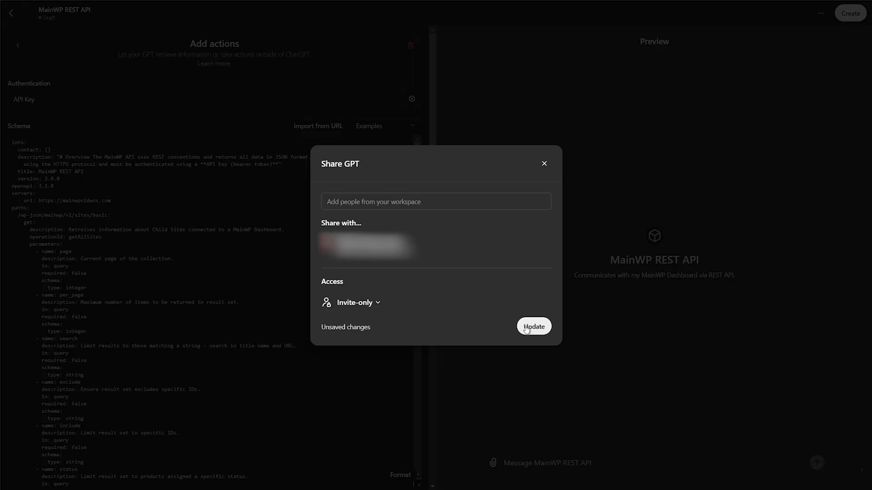
left_click(541, 325)
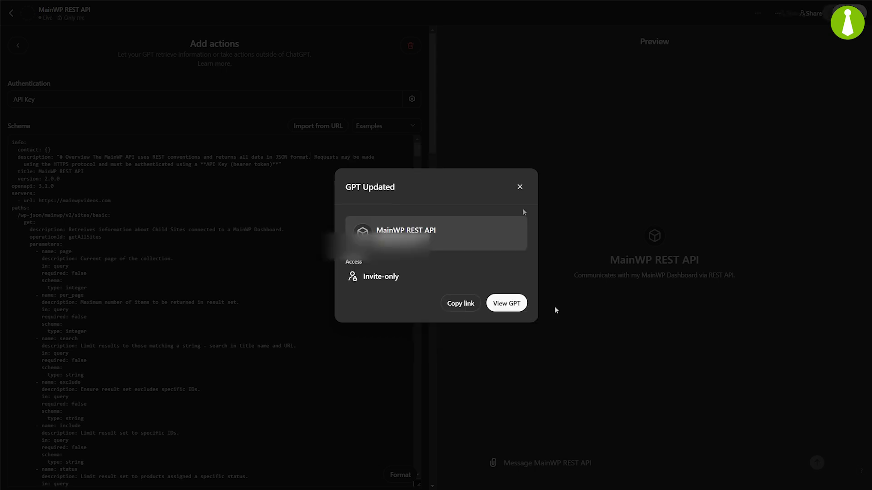
- Open the GPT's chat and ask 'show me a list of sites associated with client NextTech'
left_click(507, 303)
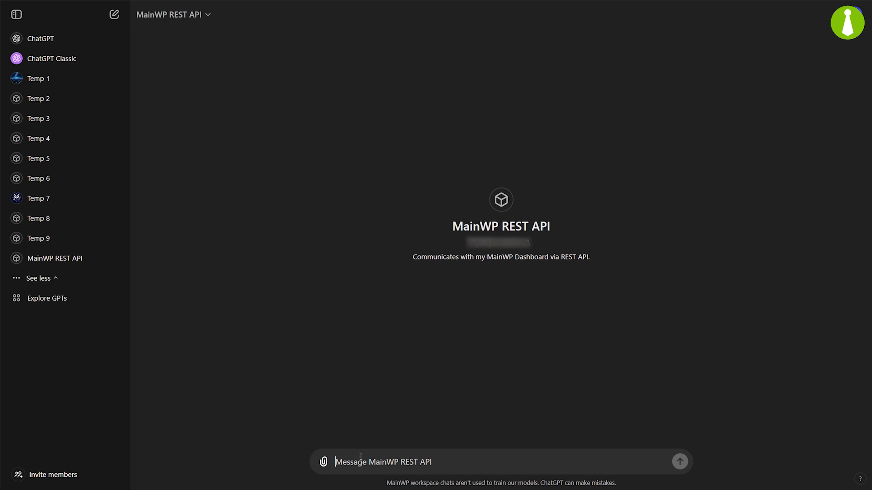
type("show me a list")
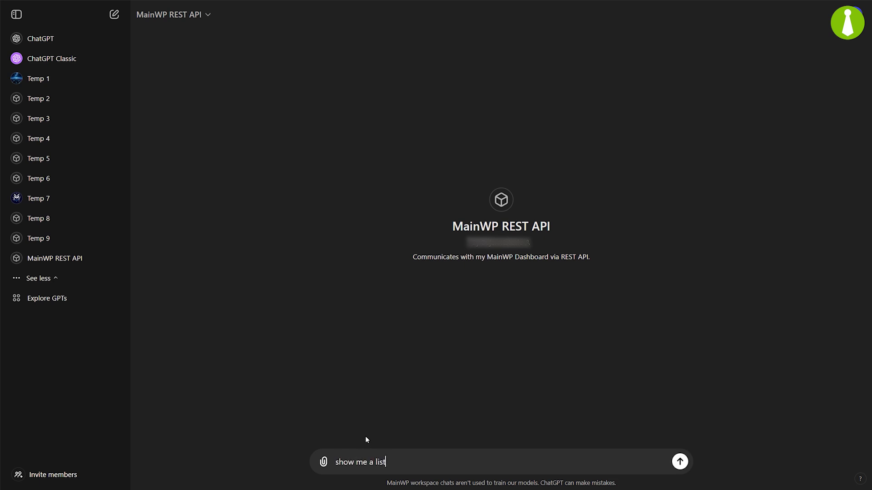
type(" of sites associated with client ")
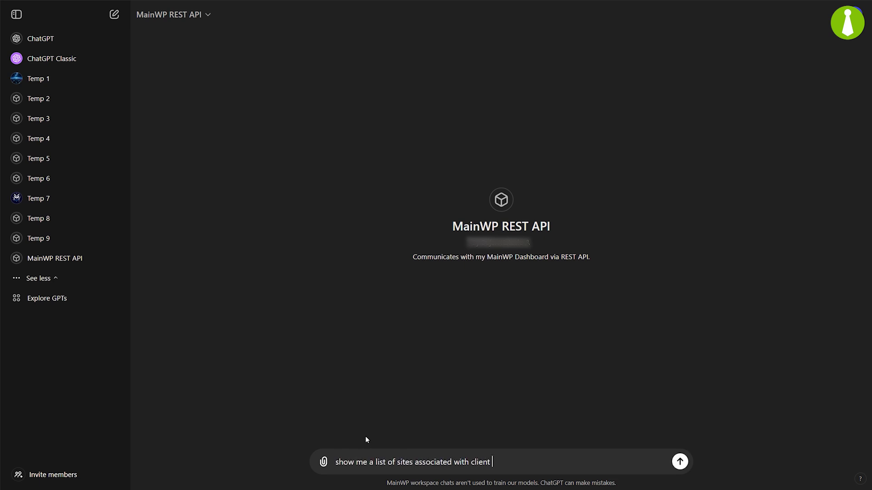
type("NextTech")
key("Return")
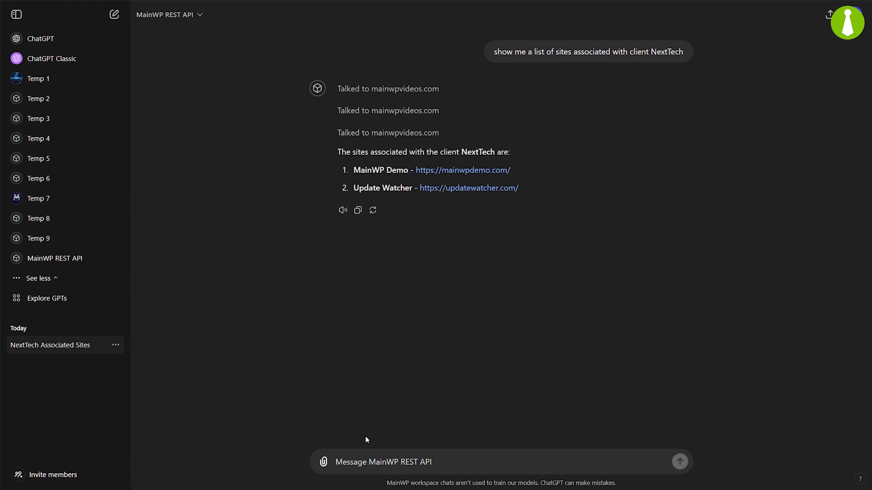
- Ask 'show me available updates on MainWP Demo site' and scroll through the listed plugin and theme updates
type("show me available u")
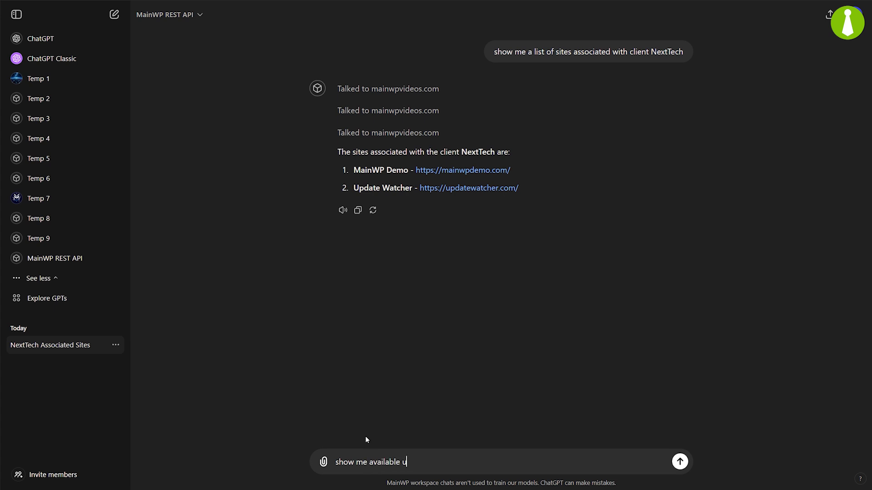
type("pdates on MainWP ")
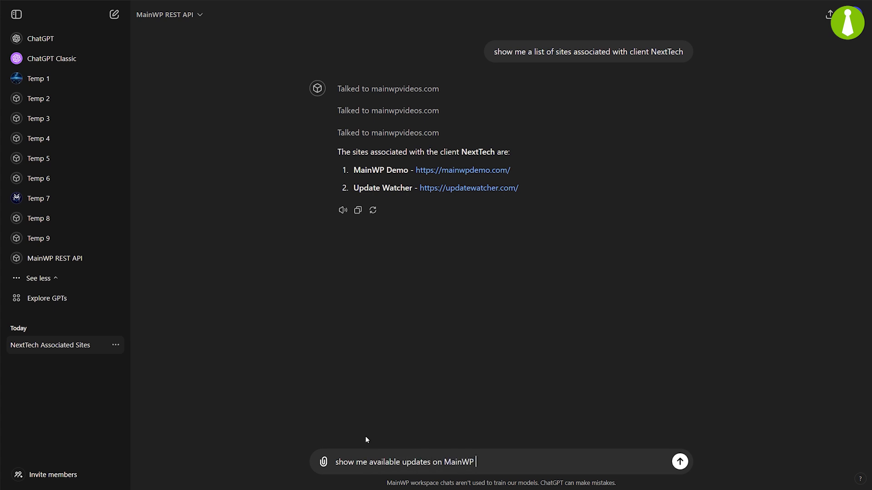
type("Demo site")
key("Return")
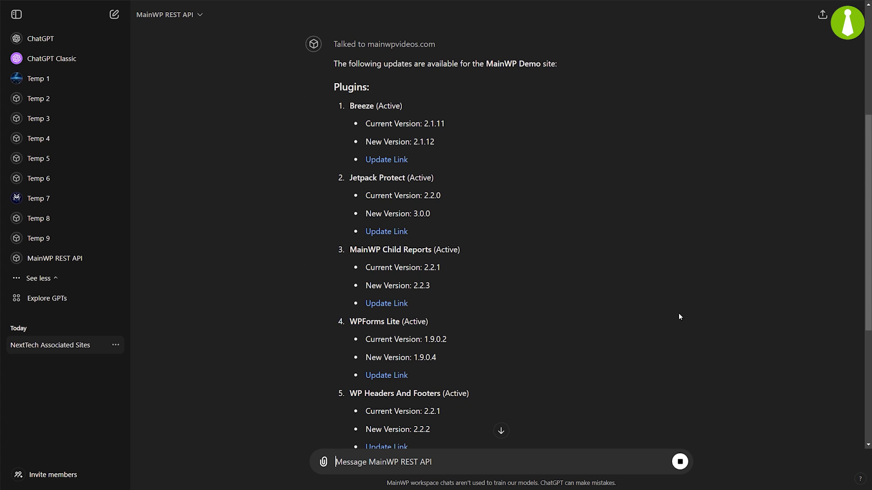
left_click_drag(866, 279, 865, 399)
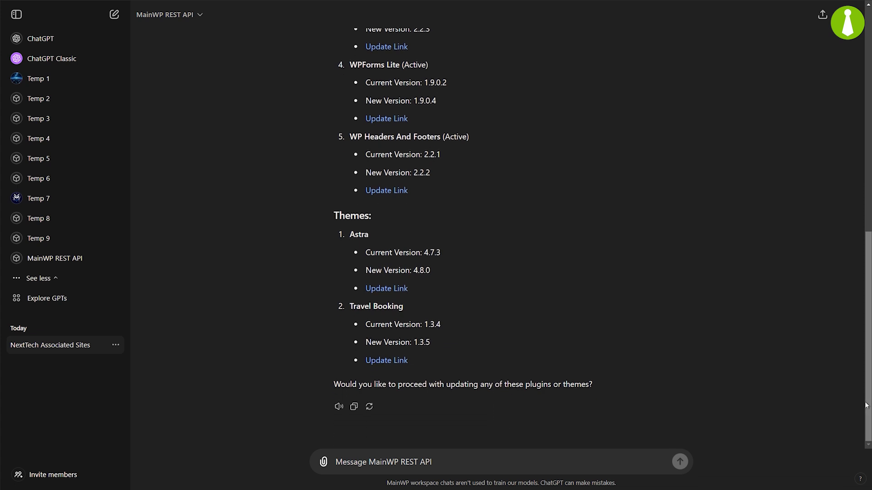
- Request 'yes, update plugin Breeze on this site' and confirm the GPT's call to mainwpvideos.com
type("y")
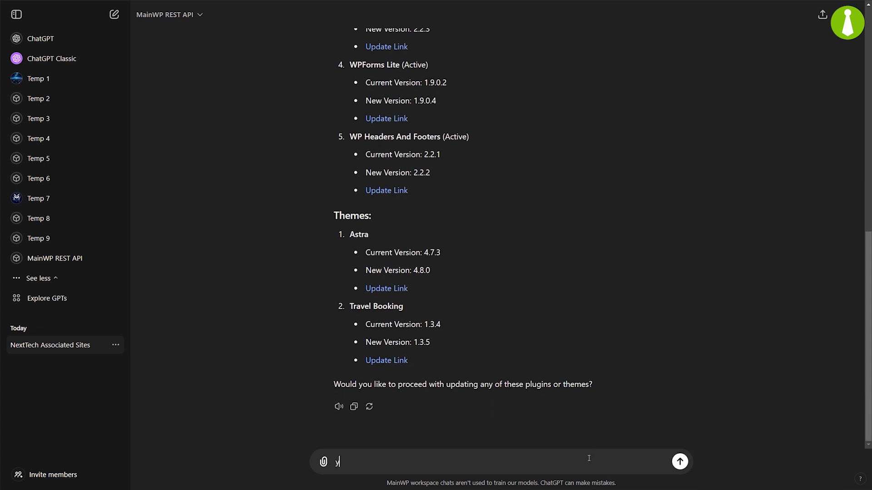
type("es, update plugin Breeze on this site")
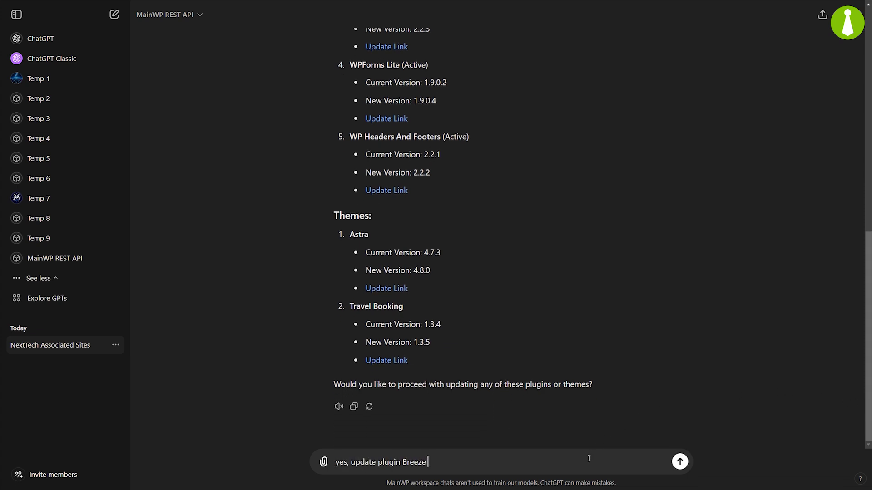
key("Return")
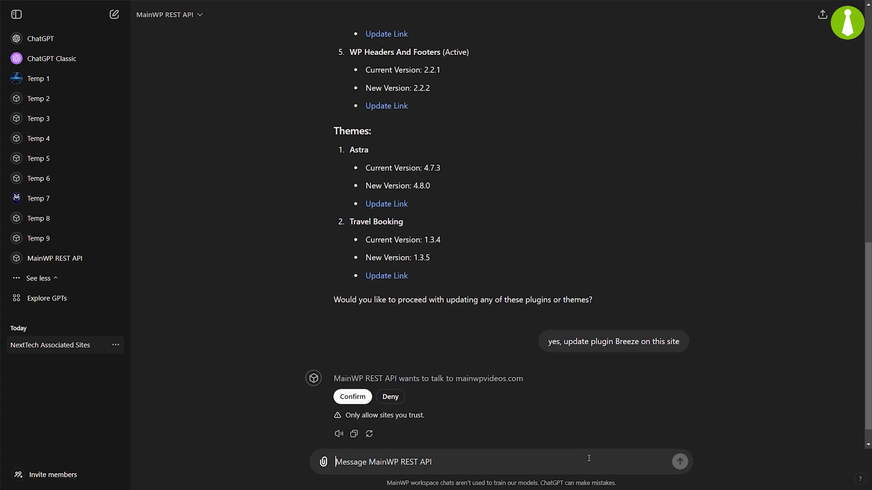
left_click(359, 370)
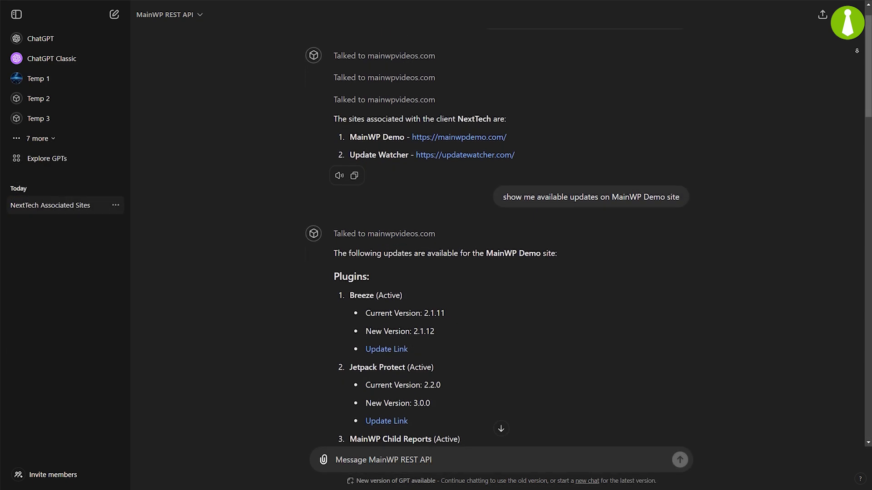
scroll(497, 243, "down", 2)
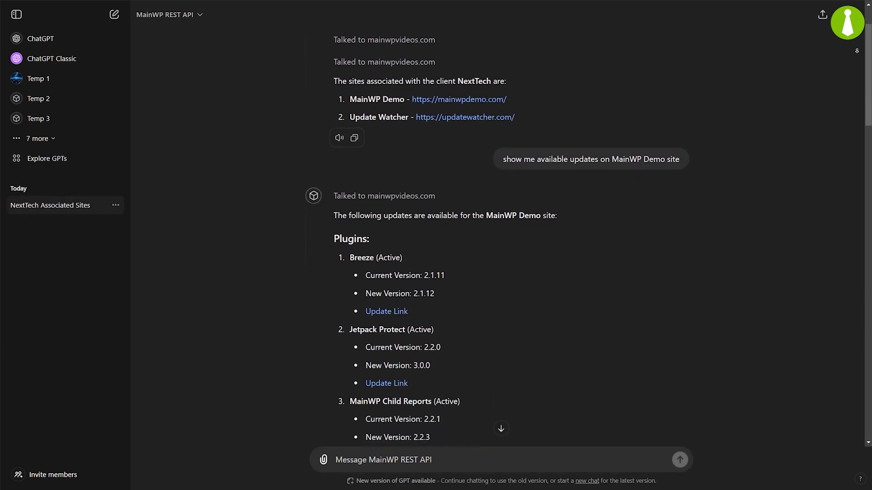
scroll(498, 243, "down", 2)
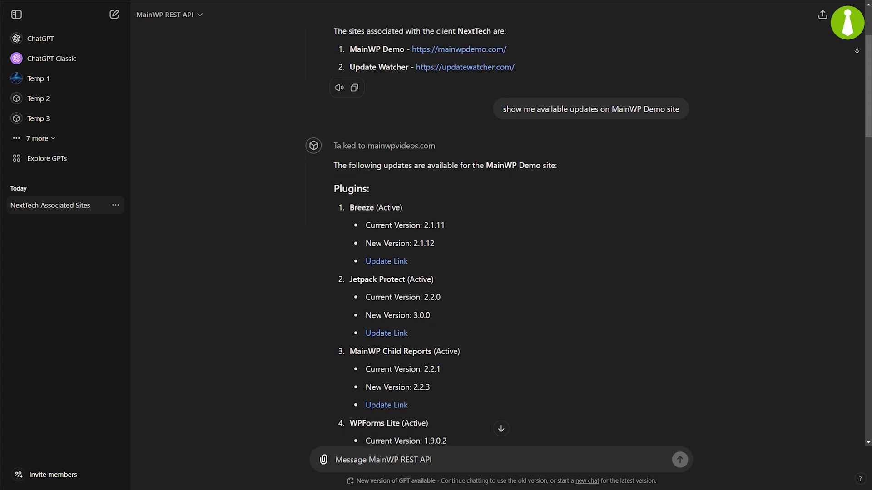
scroll(497, 243, "down", 2)
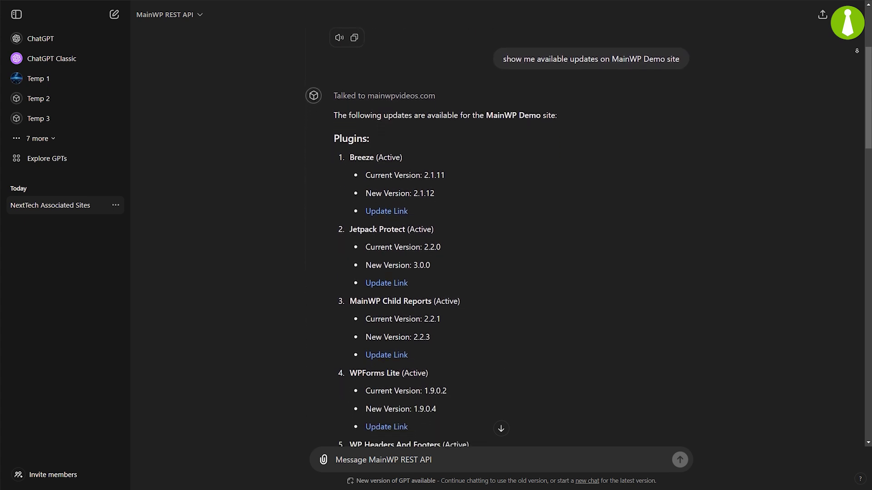
scroll(497, 243, "down", 2)
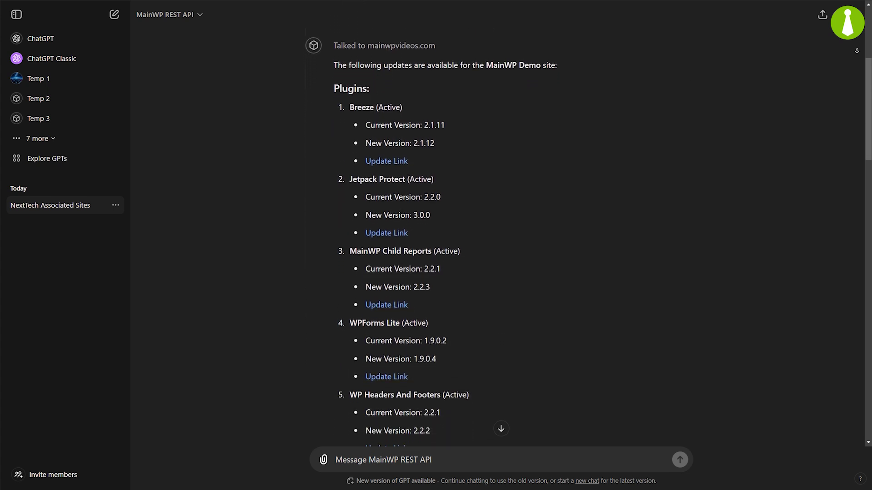
scroll(497, 243, "down", 2)
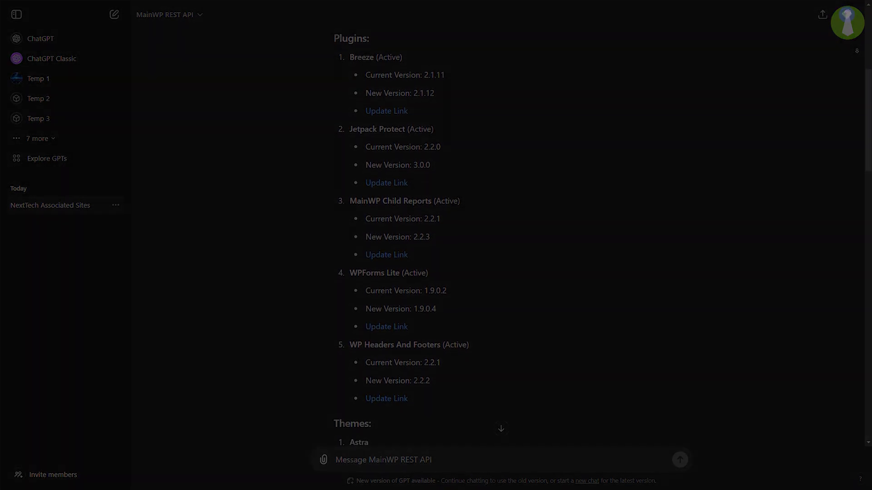